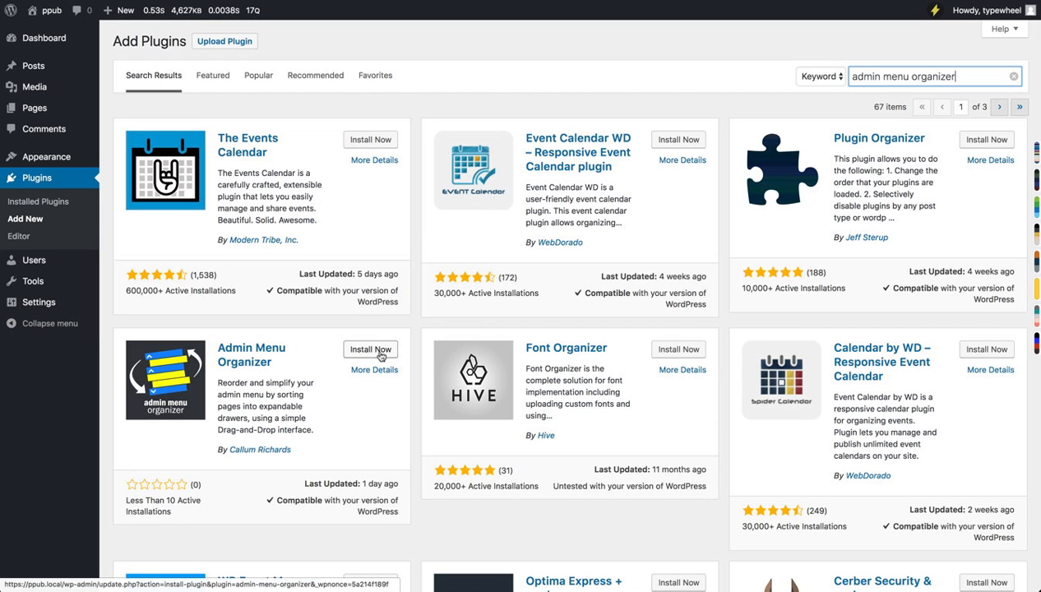
# - Install and activate the Admin Menu Organizer plugin from the plugin search results
pyautogui.click(372, 353)
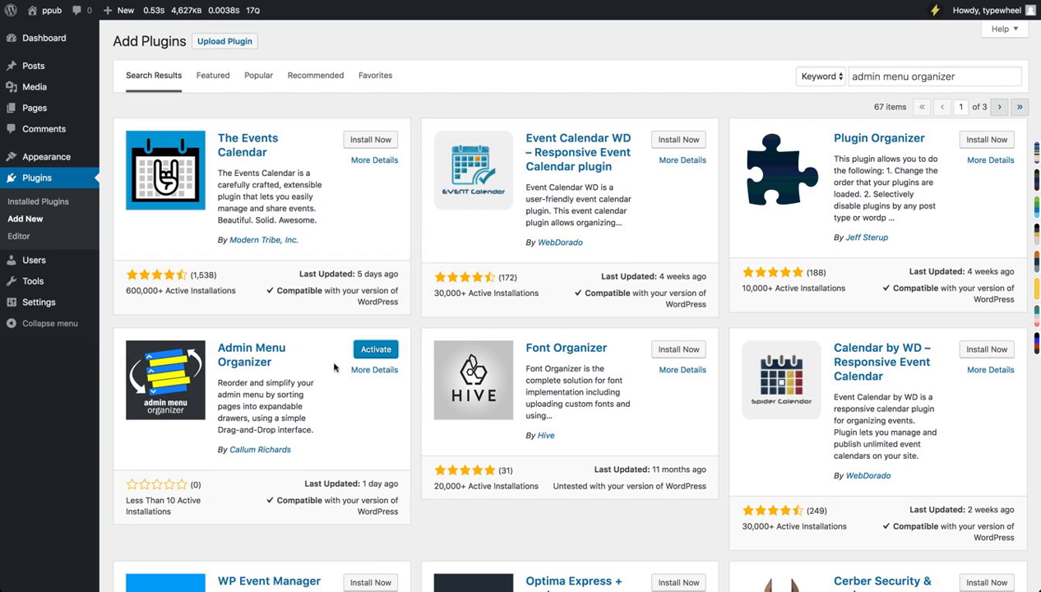
pyautogui.click(370, 351)
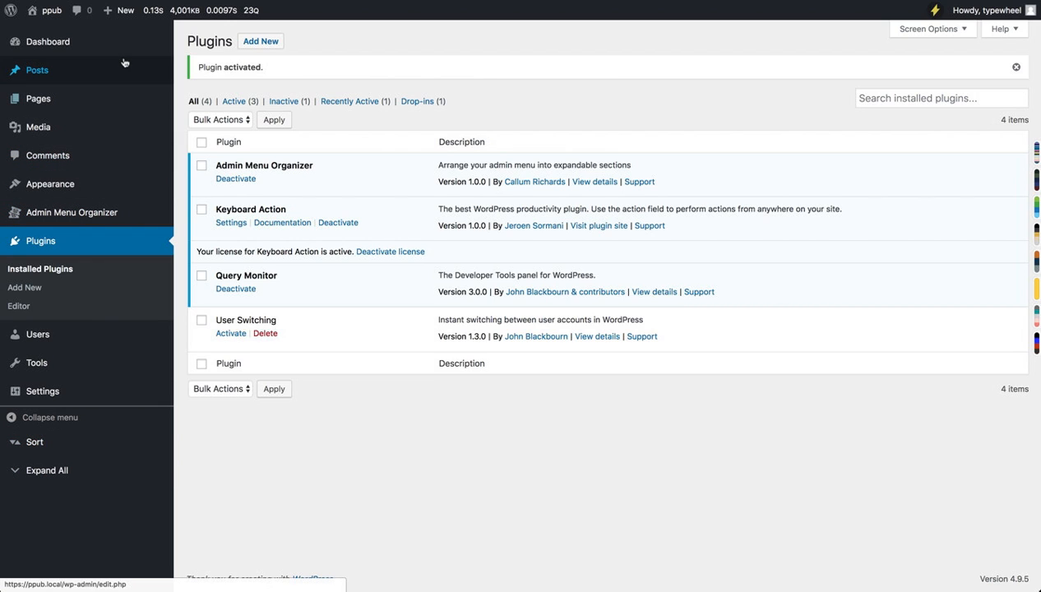
# - In the organizer's Global Settings, set the minimum capability required to view the organizer to manage_options and save
pyautogui.moveTo(129, 52)
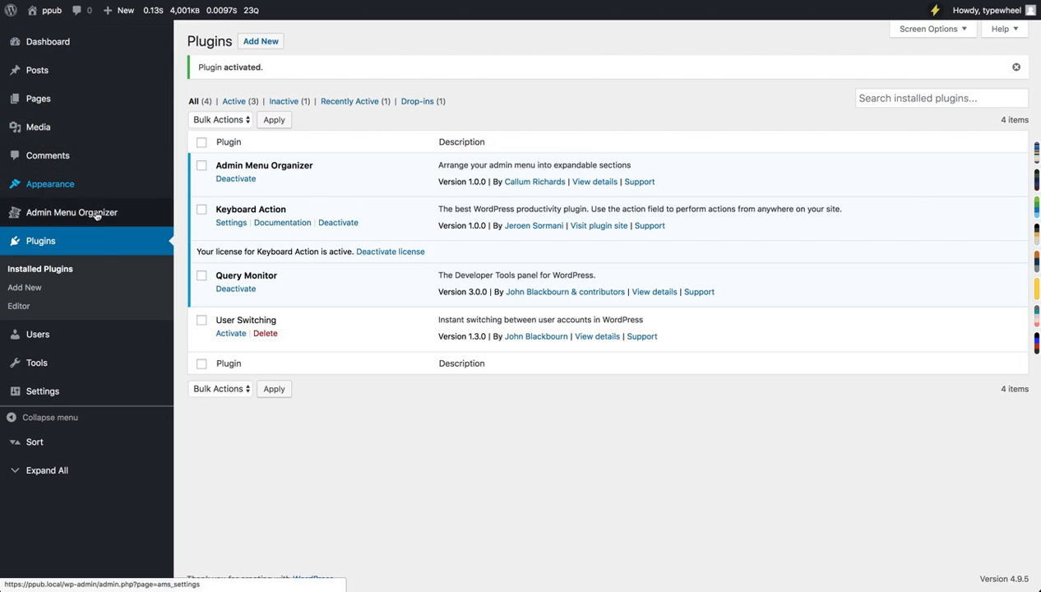
pyautogui.moveTo(120, 398)
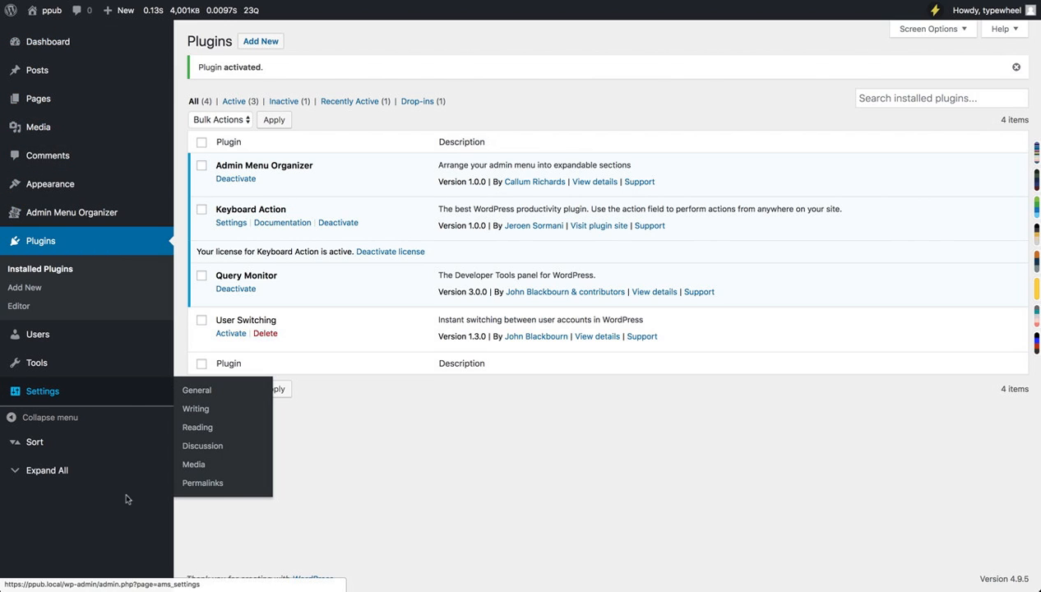
pyautogui.moveTo(79, 218)
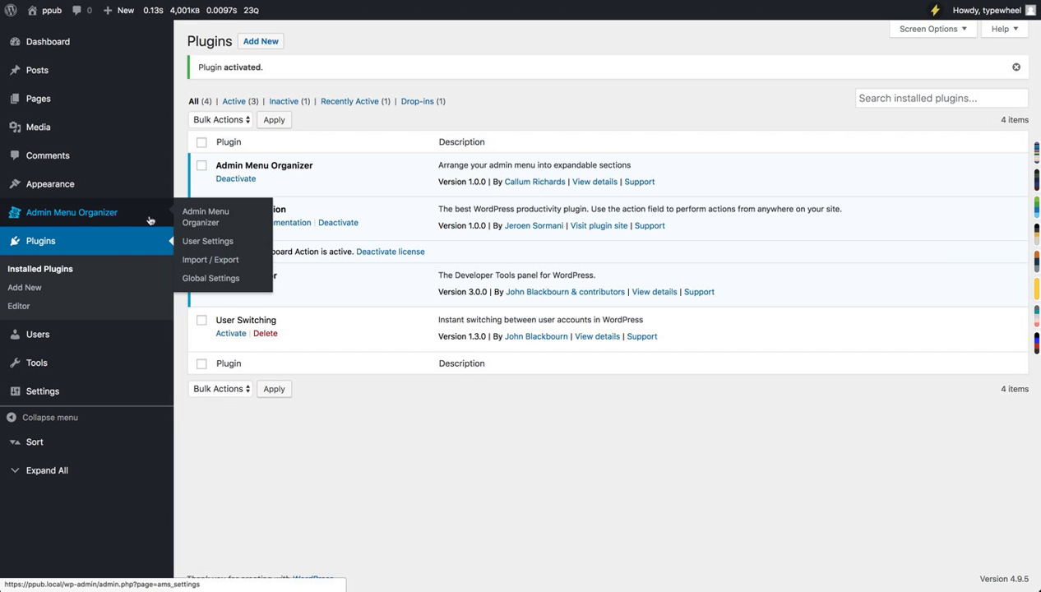
pyautogui.click(210, 279)
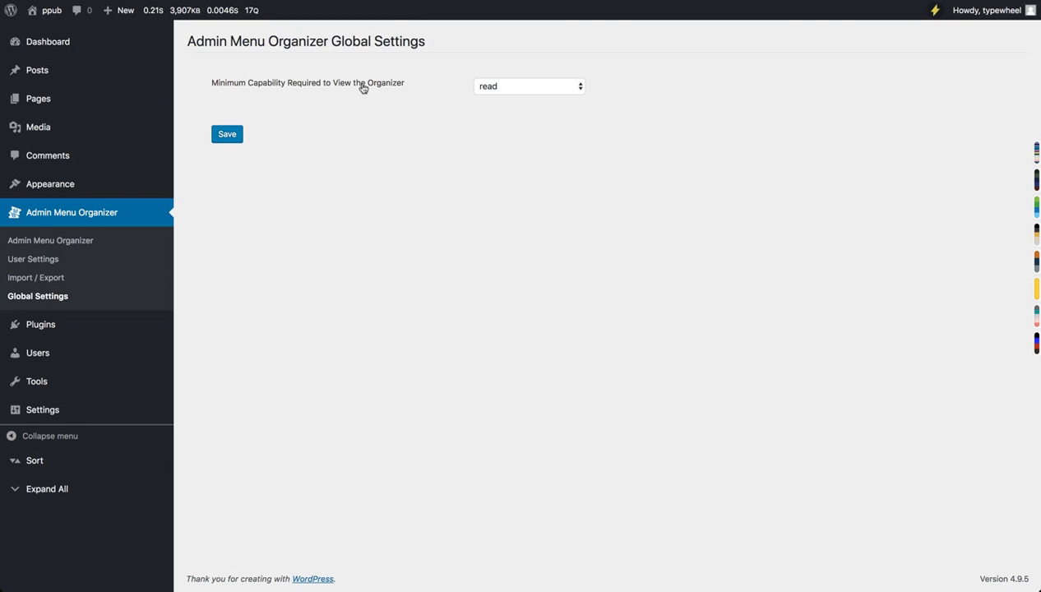
pyautogui.click(515, 86)
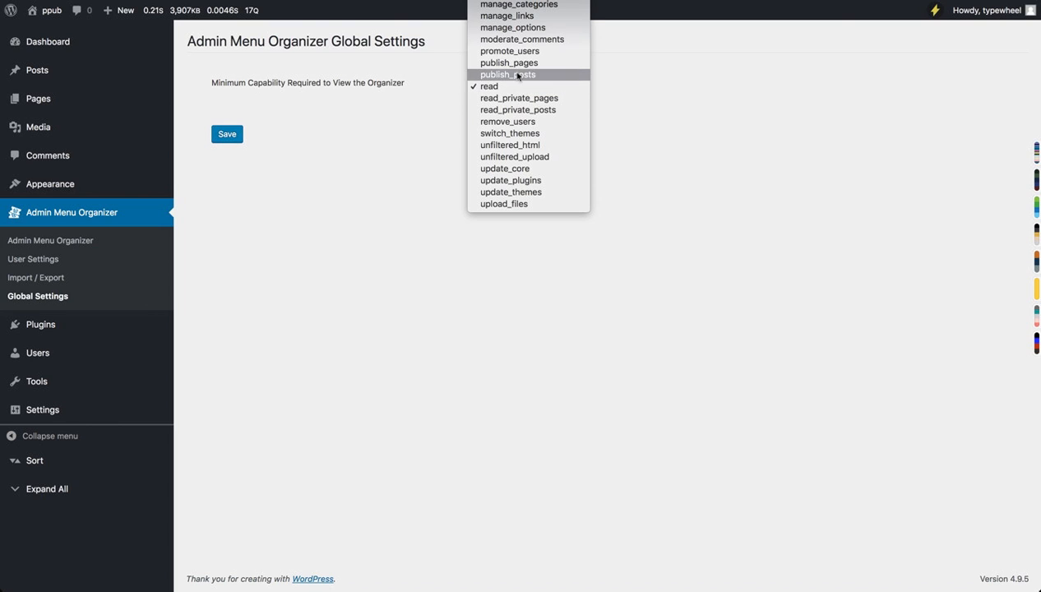
pyautogui.scroll(3, 518, 108)
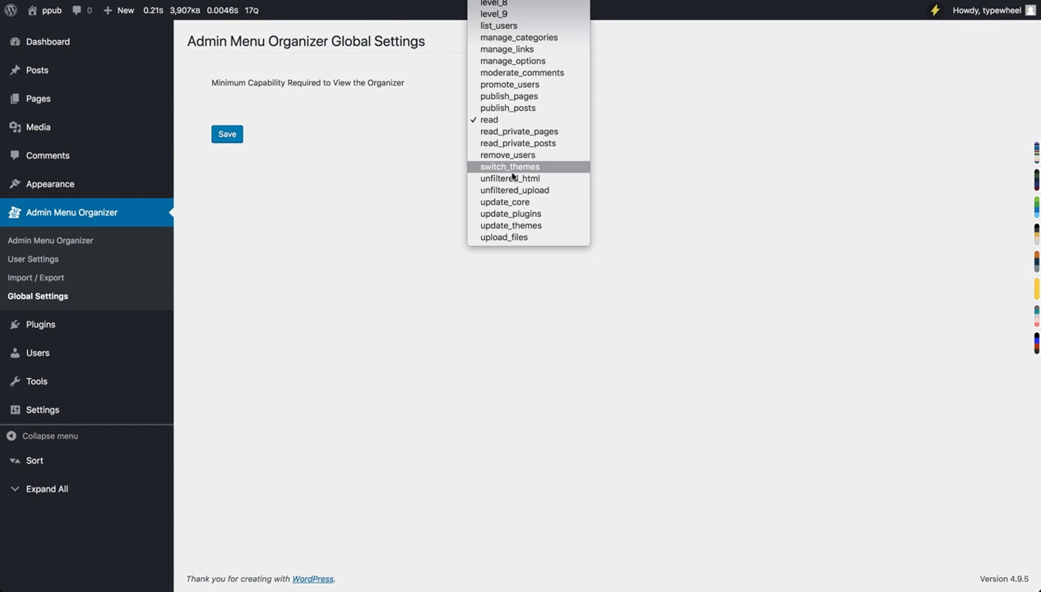
pyautogui.scroll(5, 510, 169)
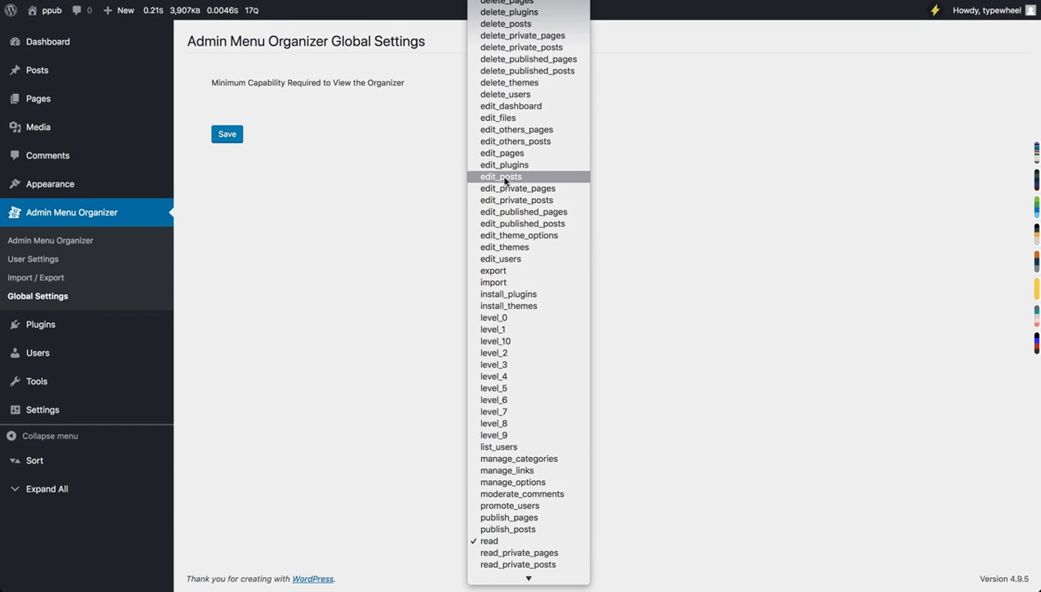
pyautogui.scroll(-2, 505, 179)
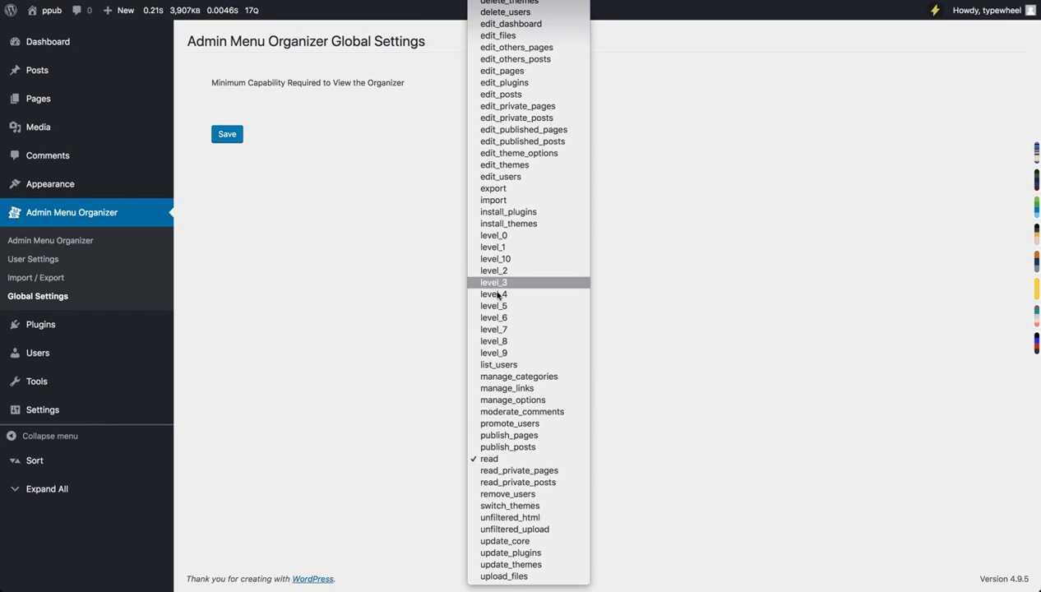
pyautogui.click(503, 399)
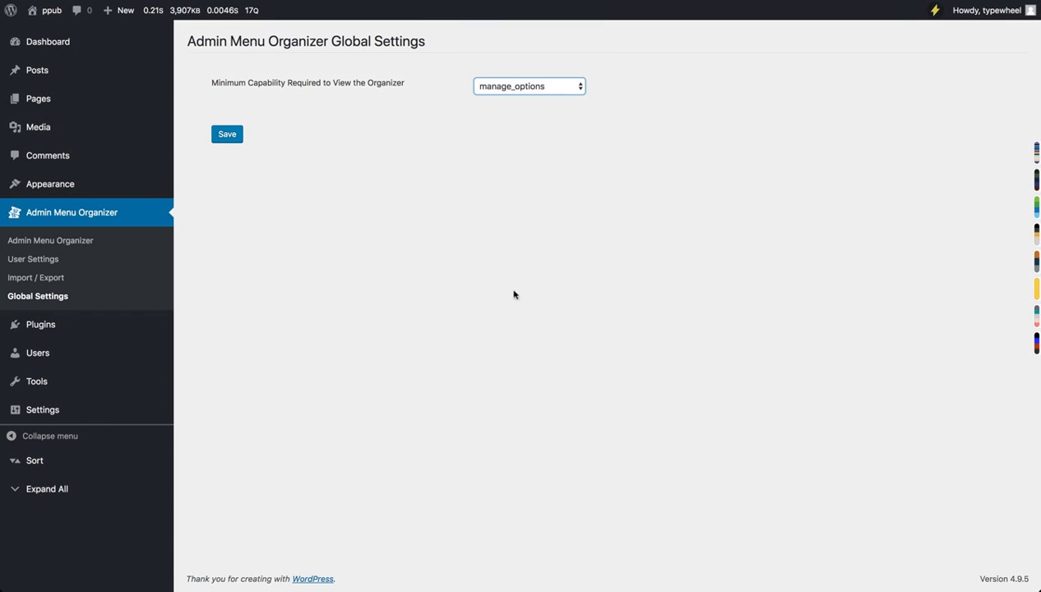
pyautogui.click(223, 137)
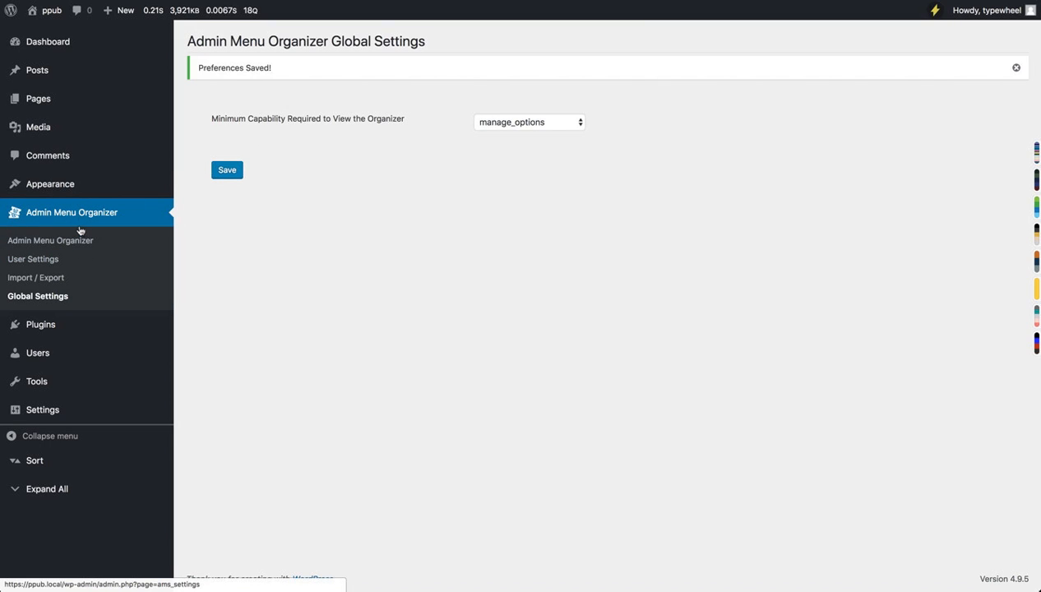
# - Check the Import / Export page, and in User Settings choose No Additional Padding, enable Disable CSS and save
pyautogui.click(52, 280)
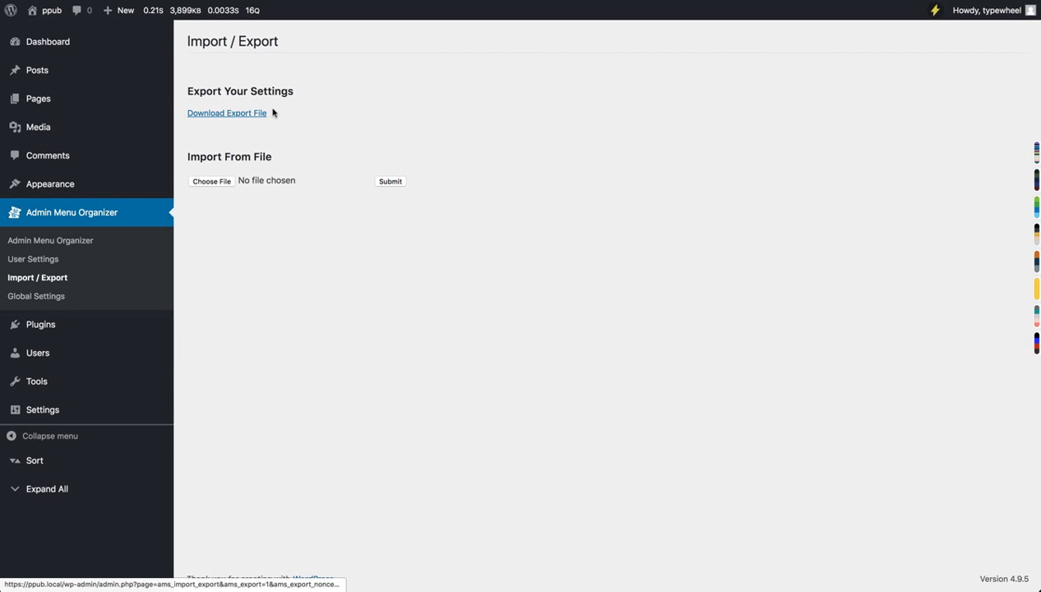
pyautogui.click(53, 260)
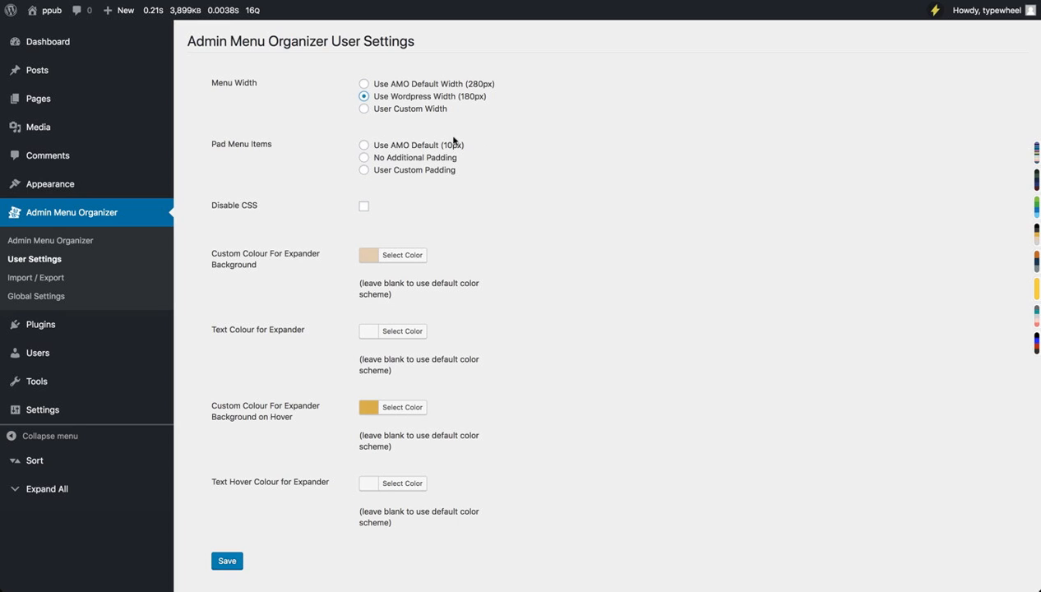
pyautogui.click(364, 159)
pyautogui.click(364, 209)
pyautogui.click(230, 564)
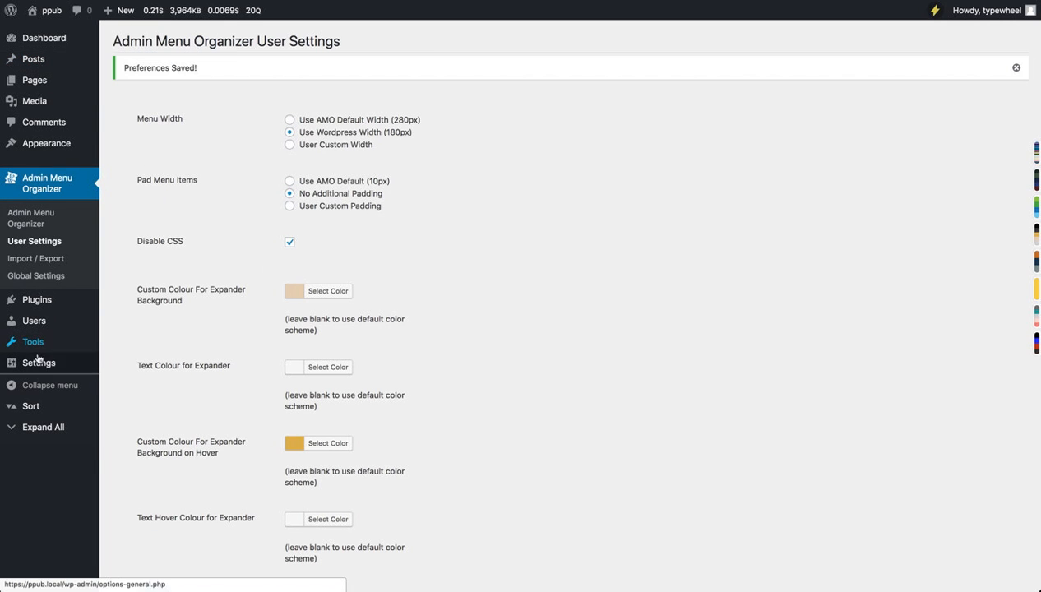
# - In the organizer's sorter, place the Content expander between Dashboard and Posts and the Admin expander between Comments and Appearance
pyautogui.click(45, 220)
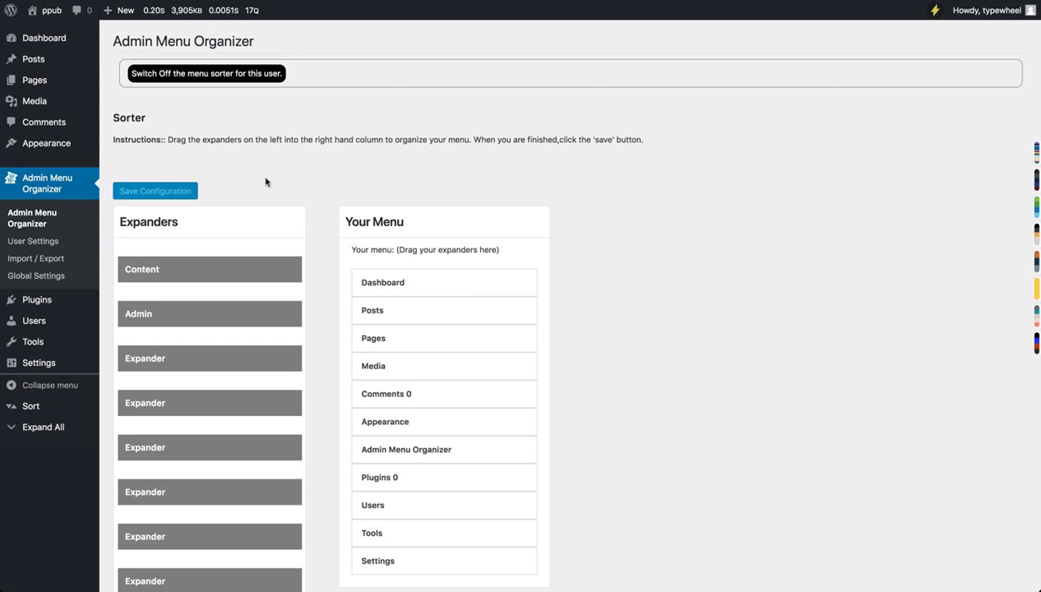
pyautogui.scroll(-2, 323, 244)
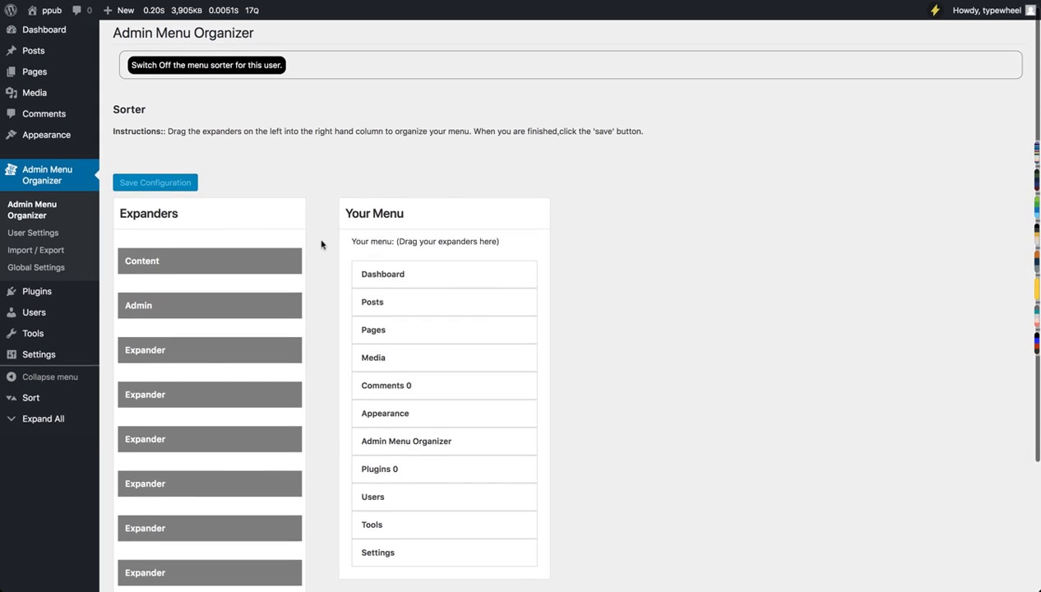
pyautogui.scroll(-3, 308, 150)
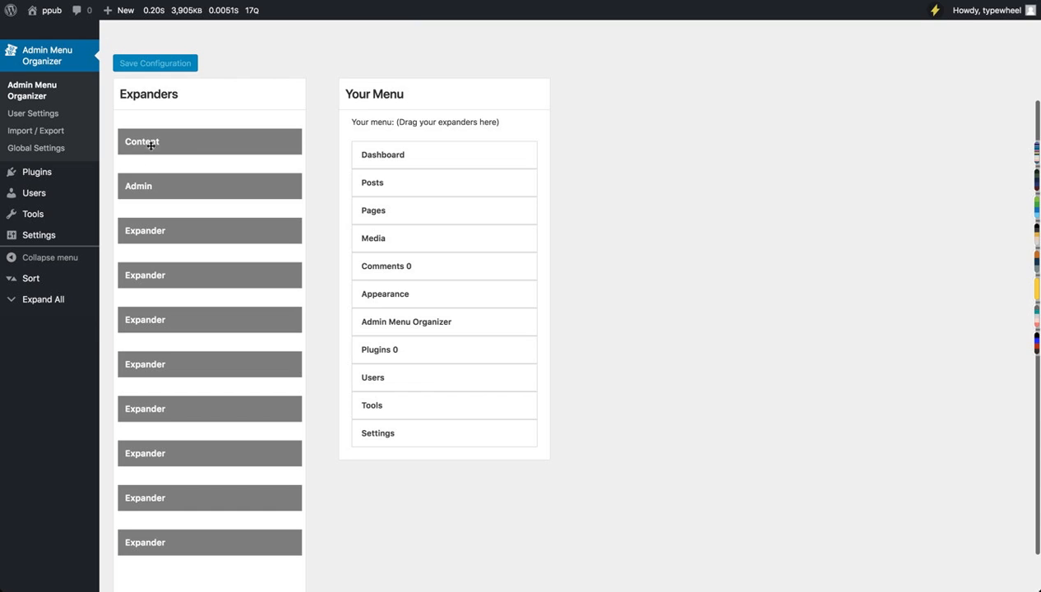
pyautogui.moveTo(150, 145); pyautogui.dragTo(385, 186)
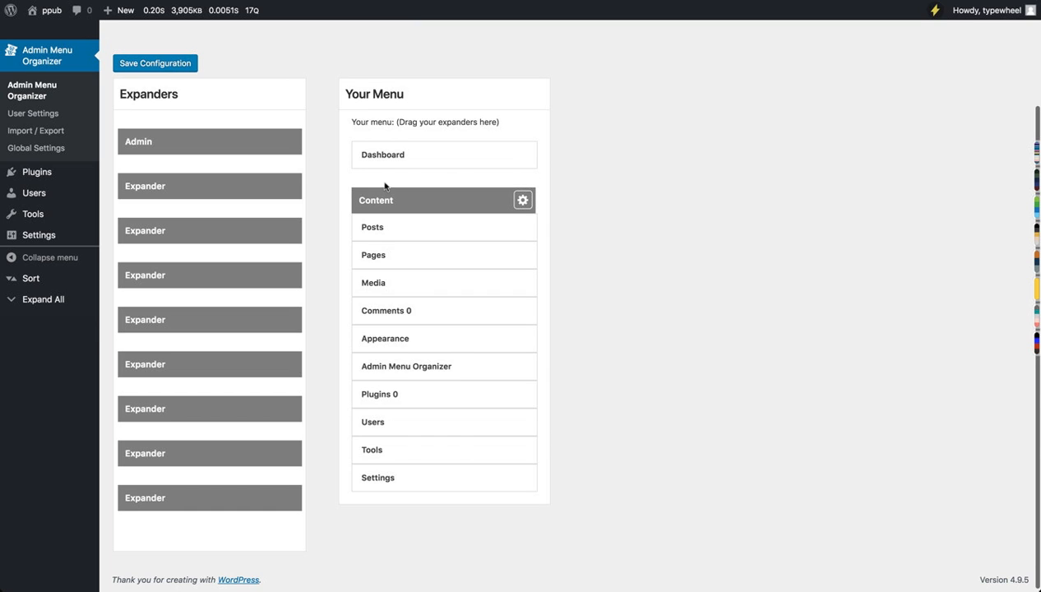
pyautogui.moveTo(220, 143); pyautogui.dragTo(453, 406)
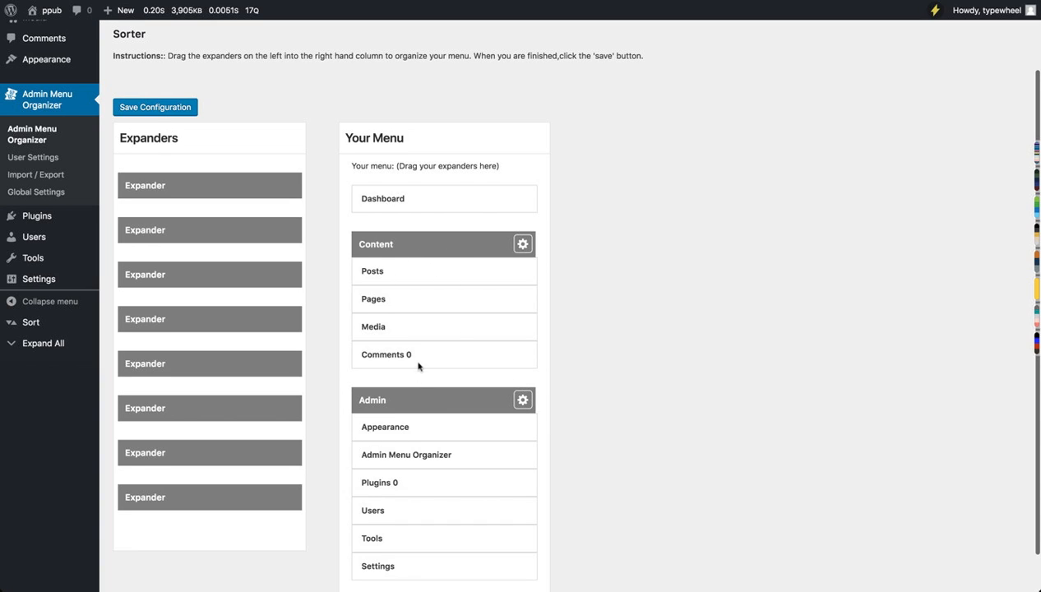
# - Set the Content expander's mode to Closed by Default and save the expander
pyautogui.scroll(-2, 418, 366)
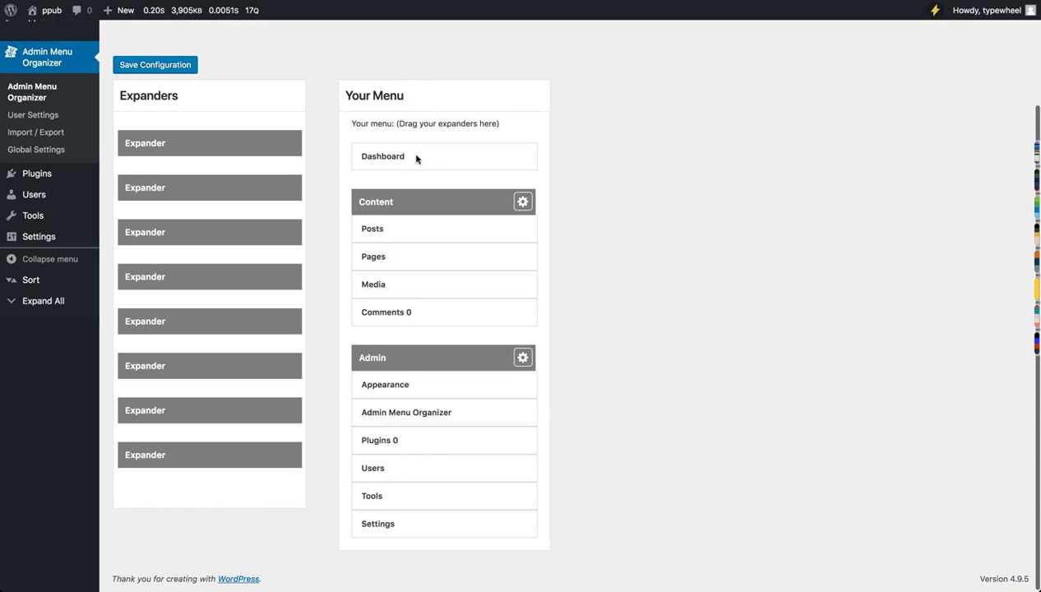
pyautogui.click(523, 203)
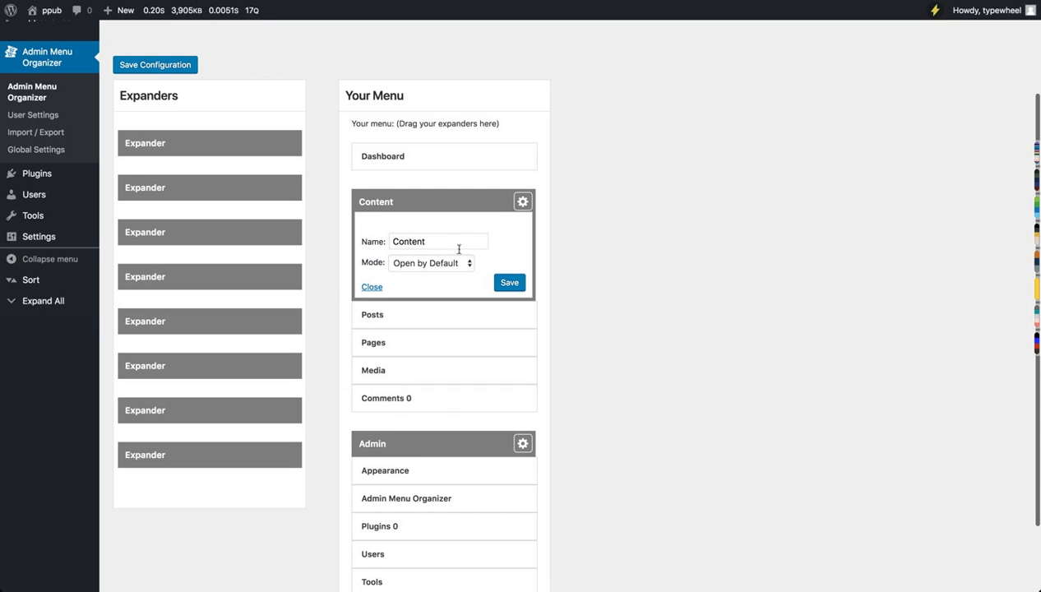
pyautogui.click(428, 266)
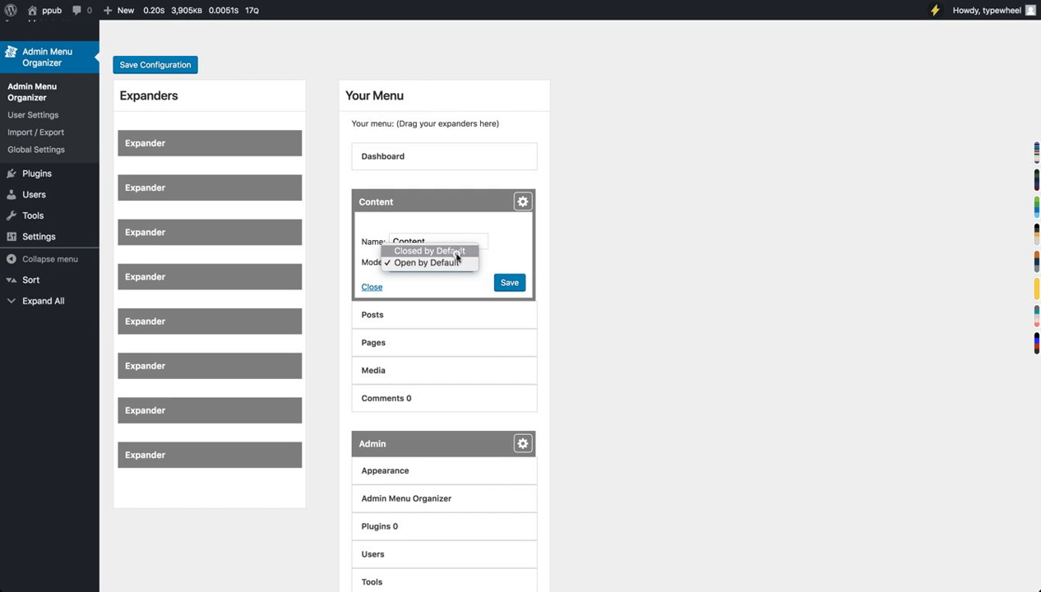
pyautogui.click(457, 250)
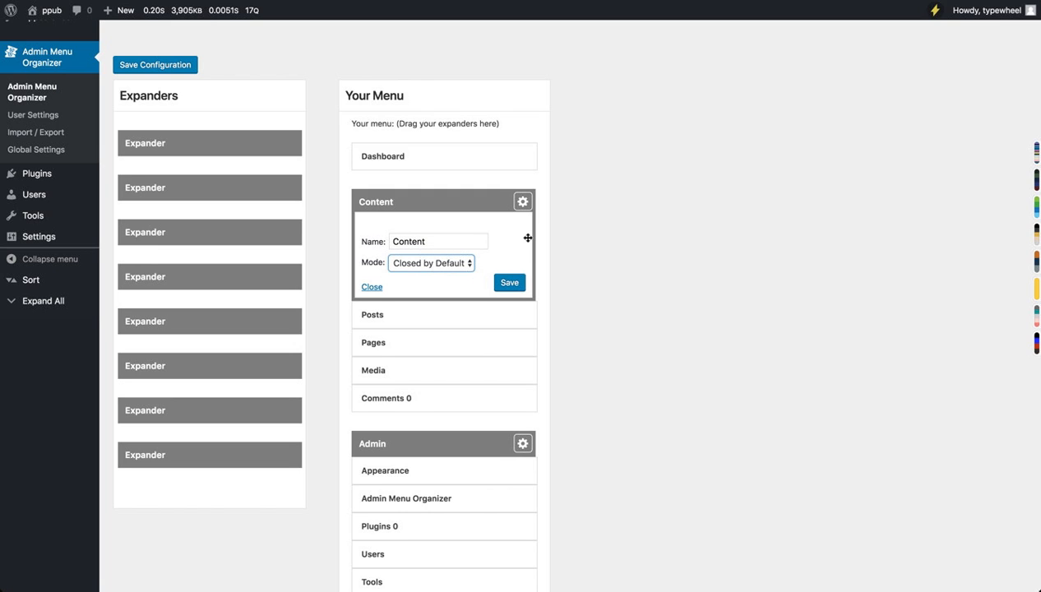
pyautogui.click(509, 282)
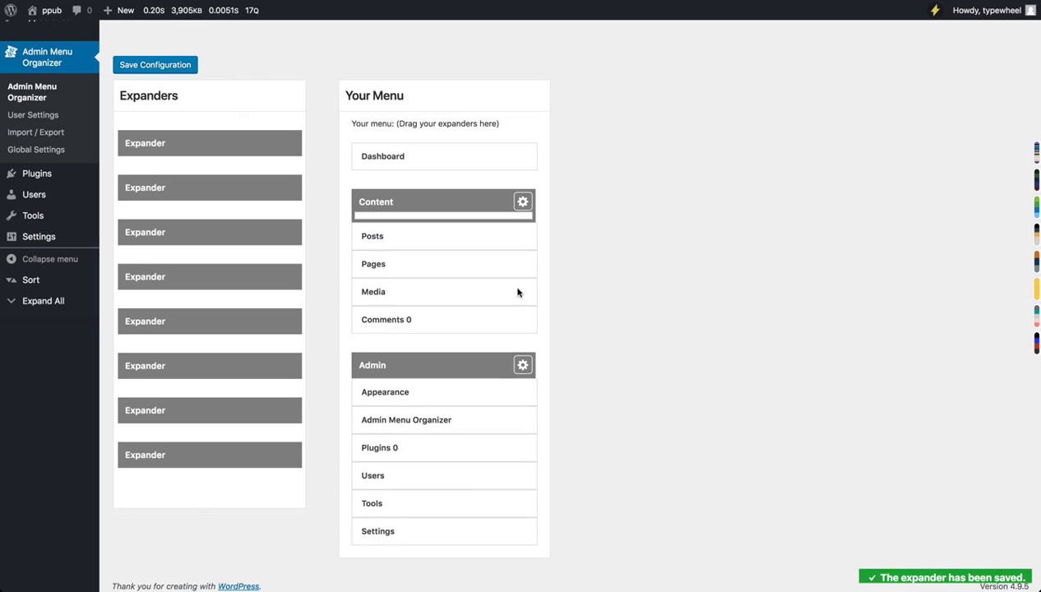
# - Save the Admin expander with its Closed by Default mode and save the menu configuration
pyautogui.click(521, 359)
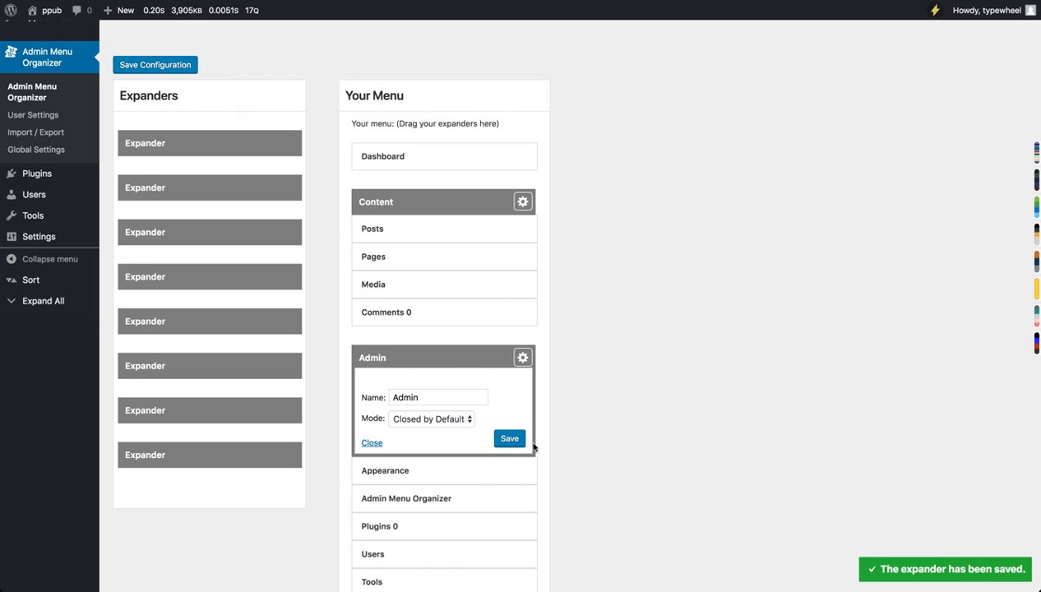
pyautogui.click(511, 439)
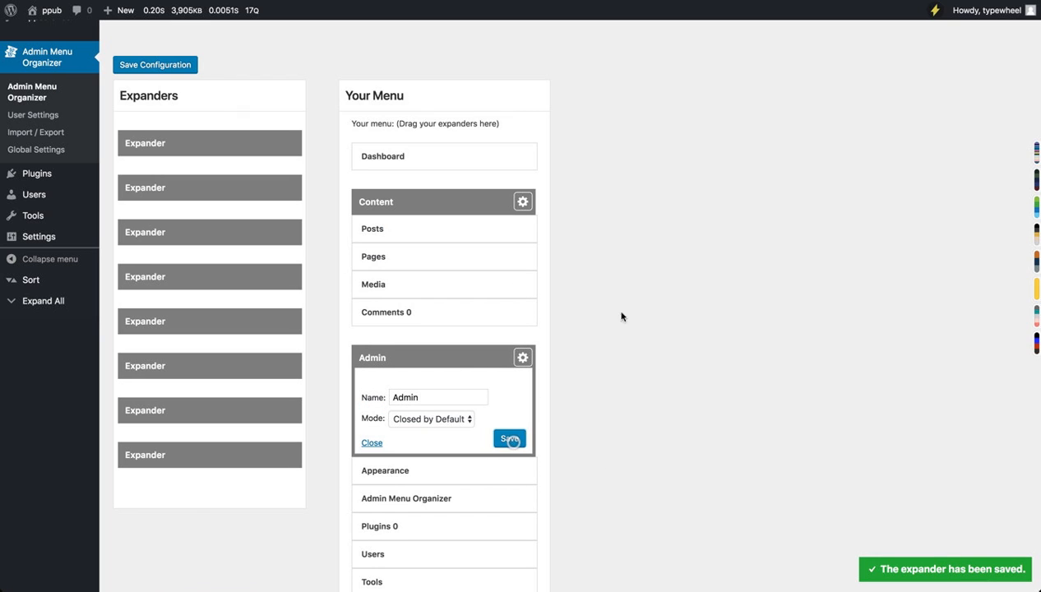
pyautogui.click(177, 64)
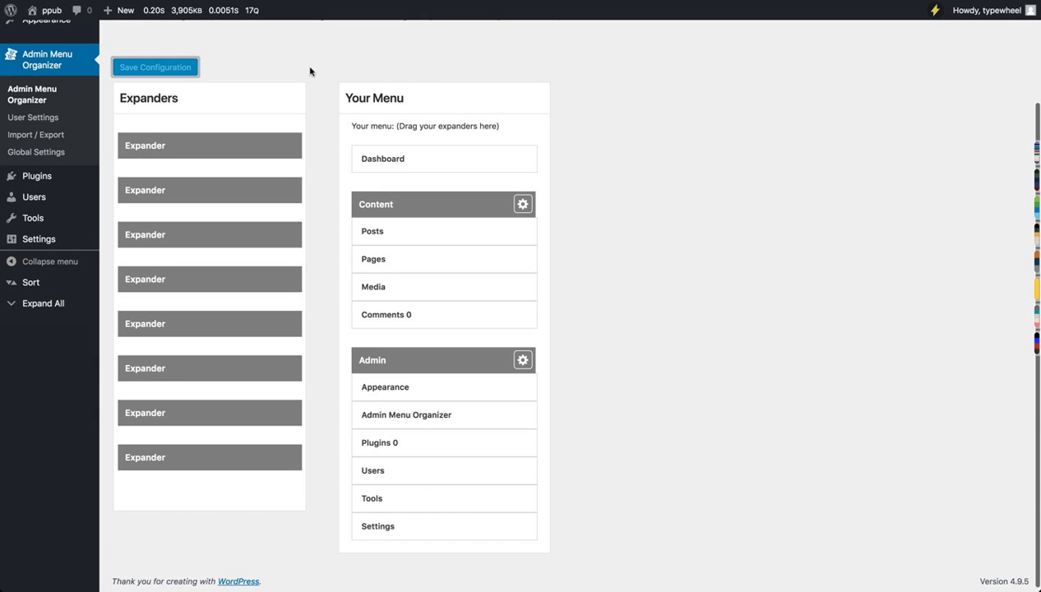
# - Switch the menu sorter off and back on for this user
pyautogui.scroll(3, 329, 101)
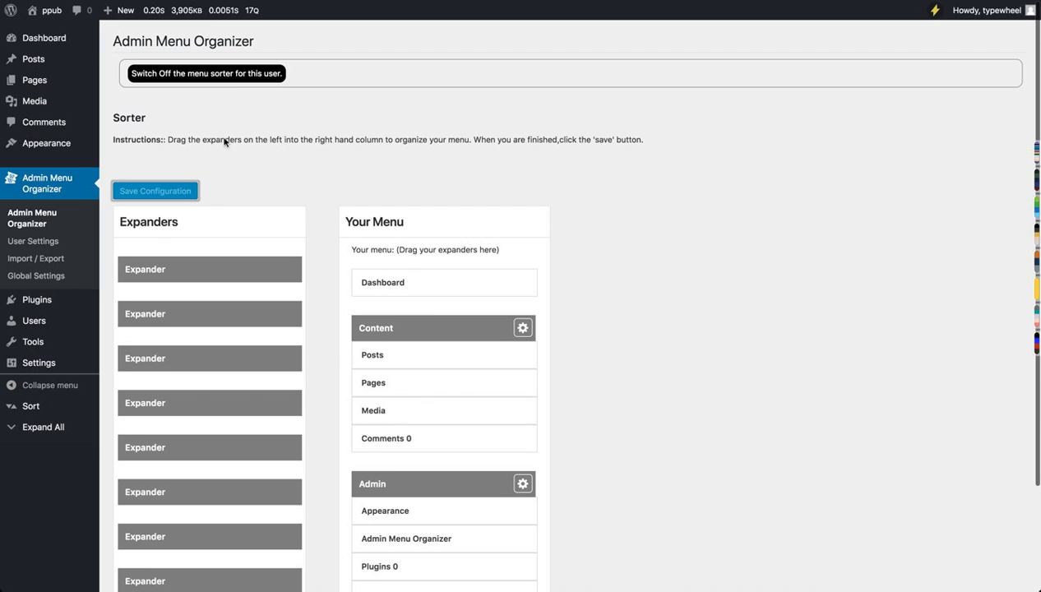
pyautogui.click(178, 76)
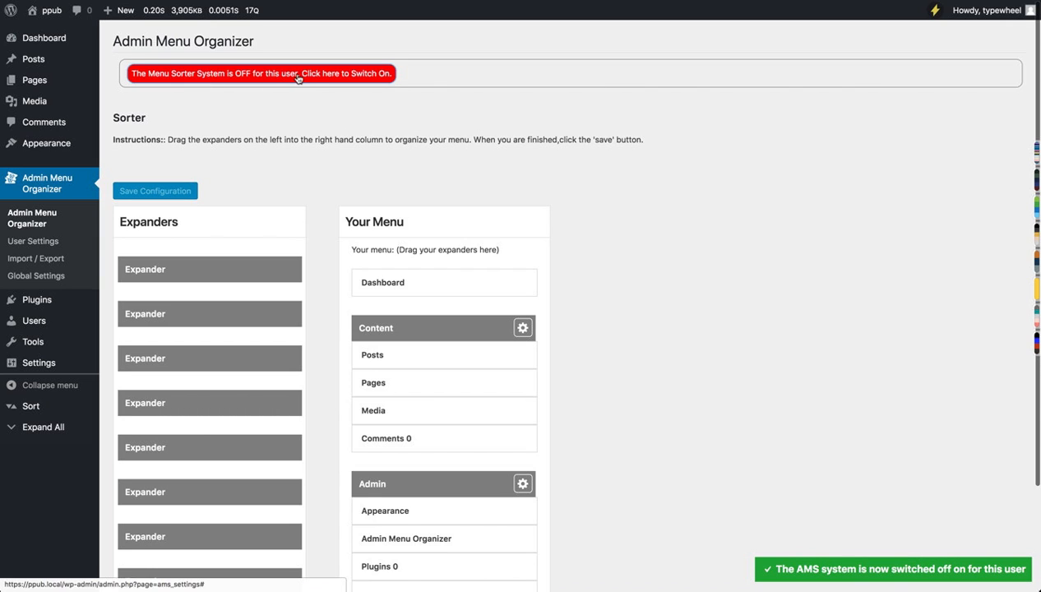
pyautogui.click(299, 78)
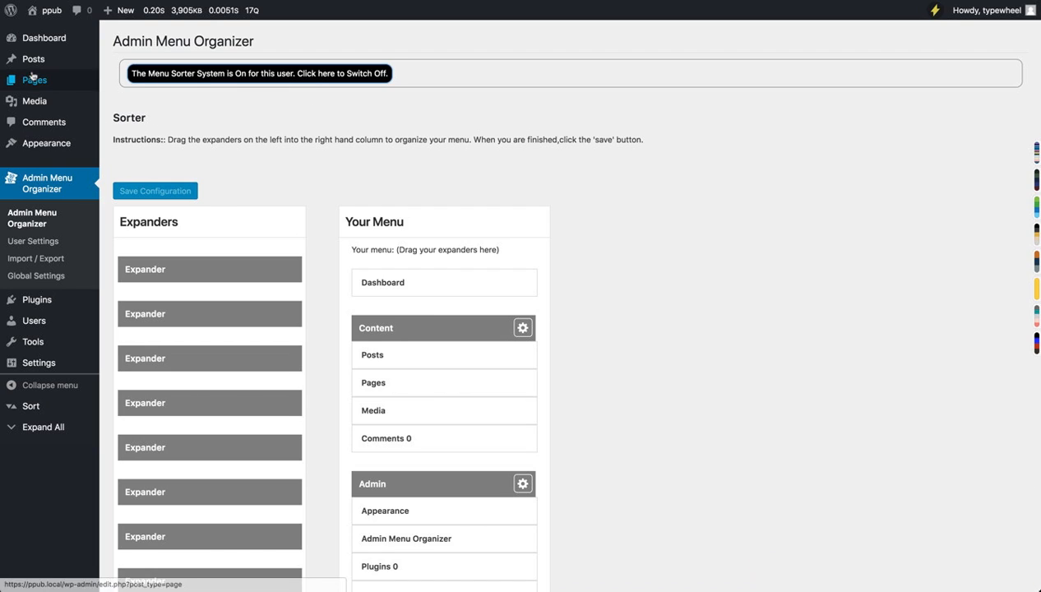
# - Reload the page and test the new admin menu sections, leaving Admin collapsed and Content expanded
pyautogui.press('super+r')
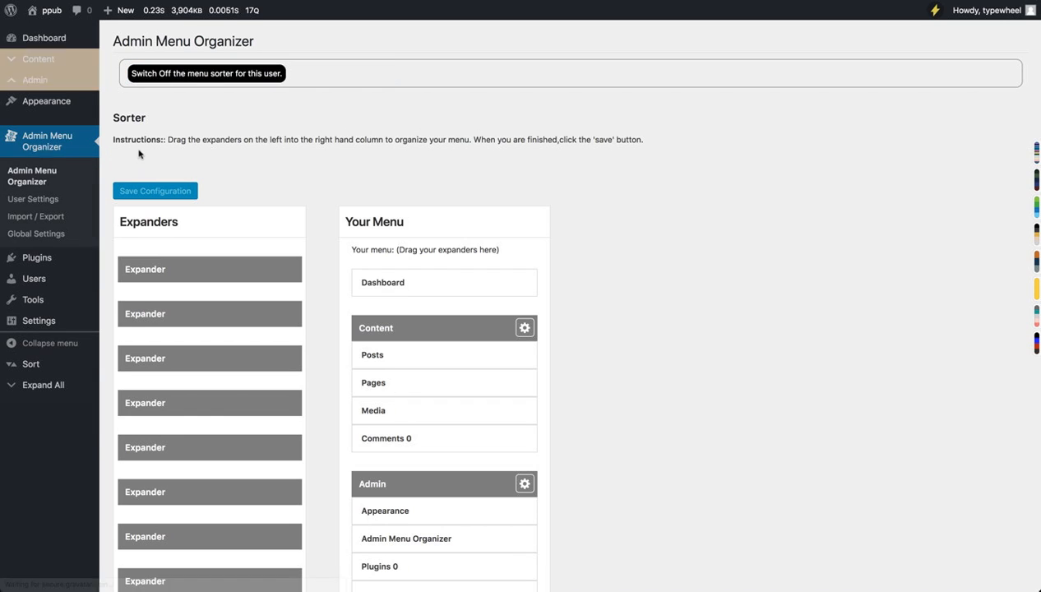
pyautogui.click(20, 88)
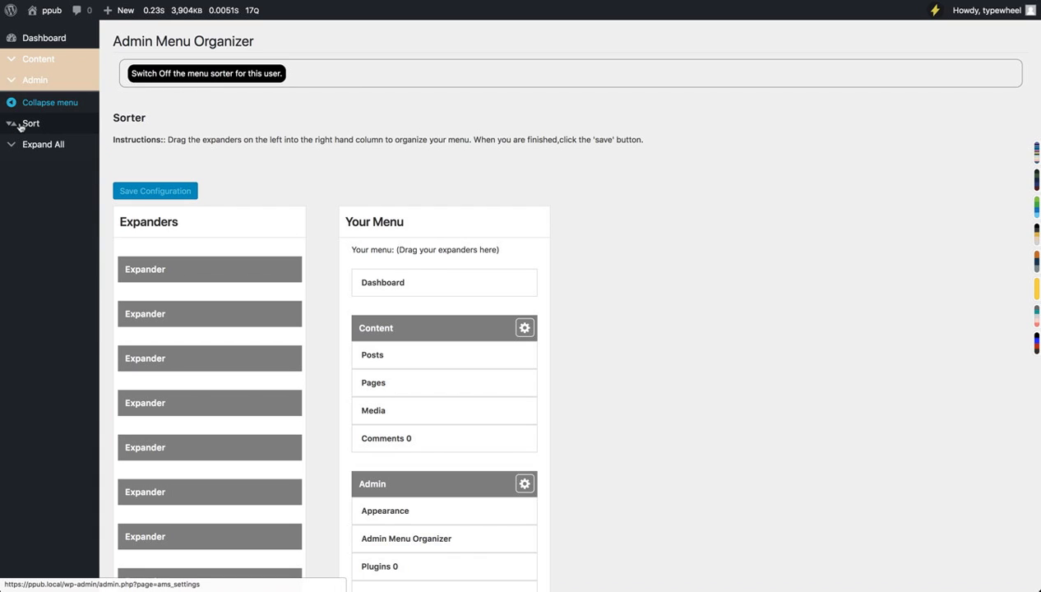
pyautogui.click(12, 86)
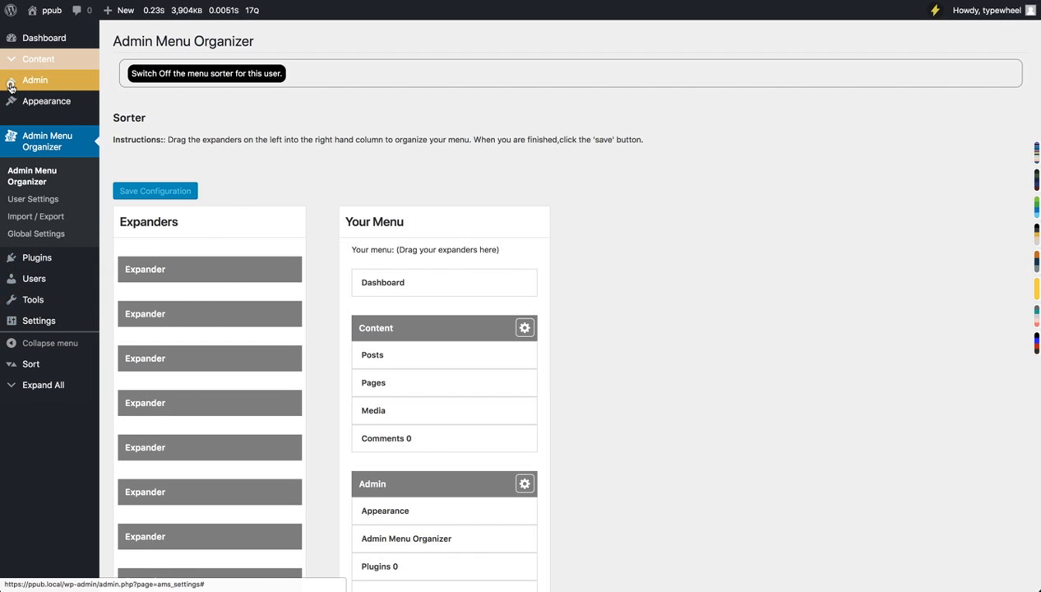
pyautogui.click(13, 76)
pyautogui.click(14, 62)
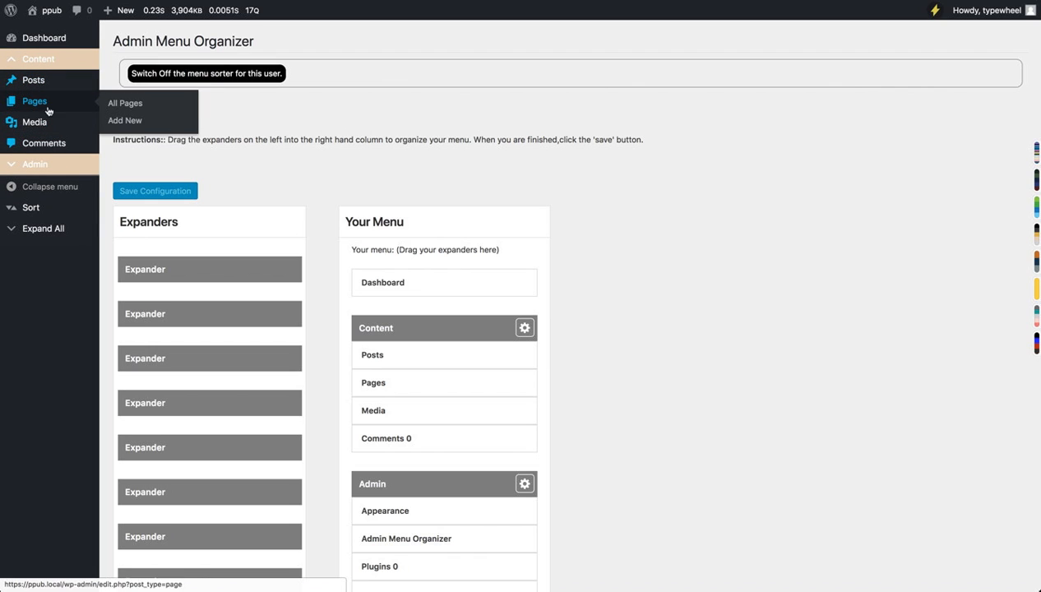
# - Close the Content section while the admin menu is collapsed to icons, and restore the menu to full width
pyautogui.click(11, 188)
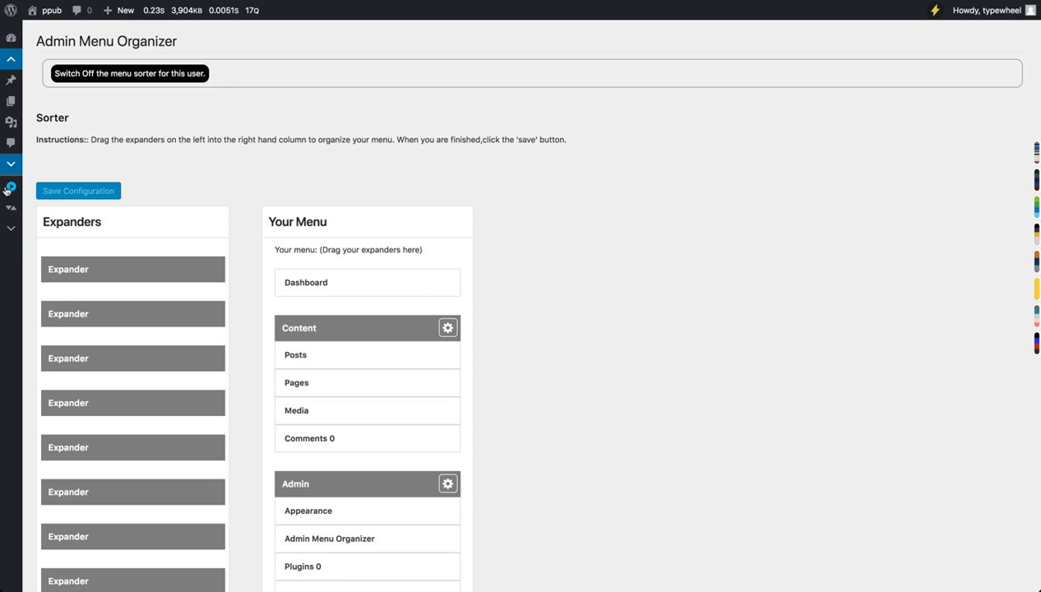
pyautogui.click(11, 59)
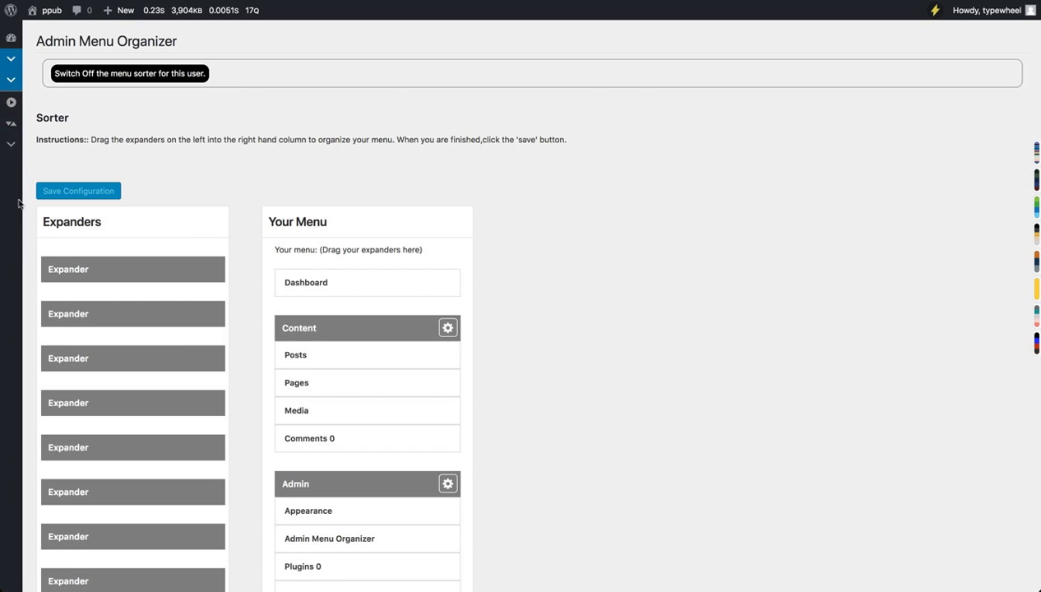
pyautogui.click(11, 103)
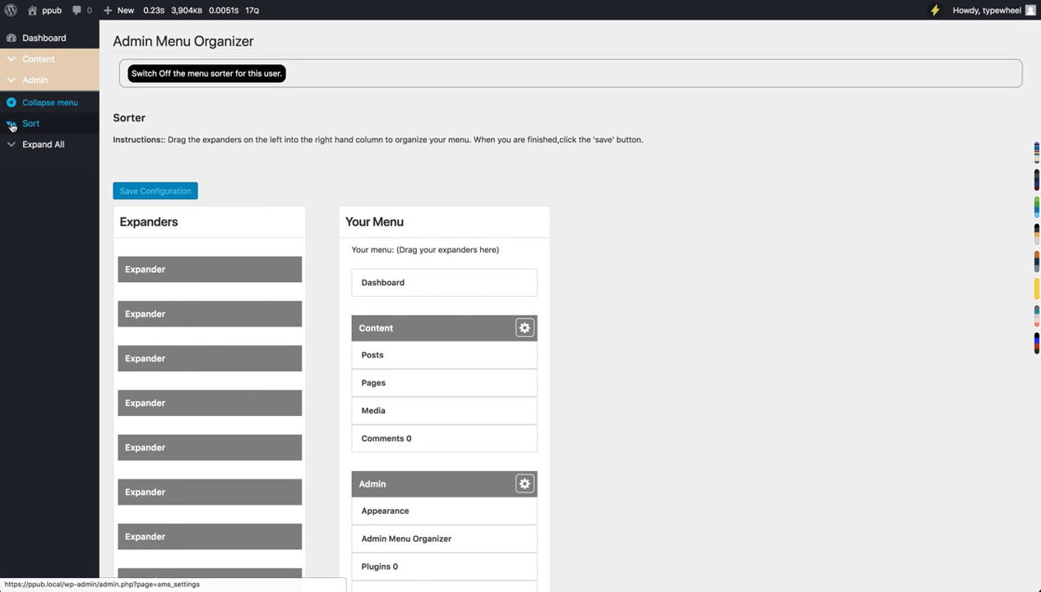
# - Reopen the menu sorter page through the Sort shortcut, review the organized menu, and collapse the Admin section
pyautogui.click(13, 125)
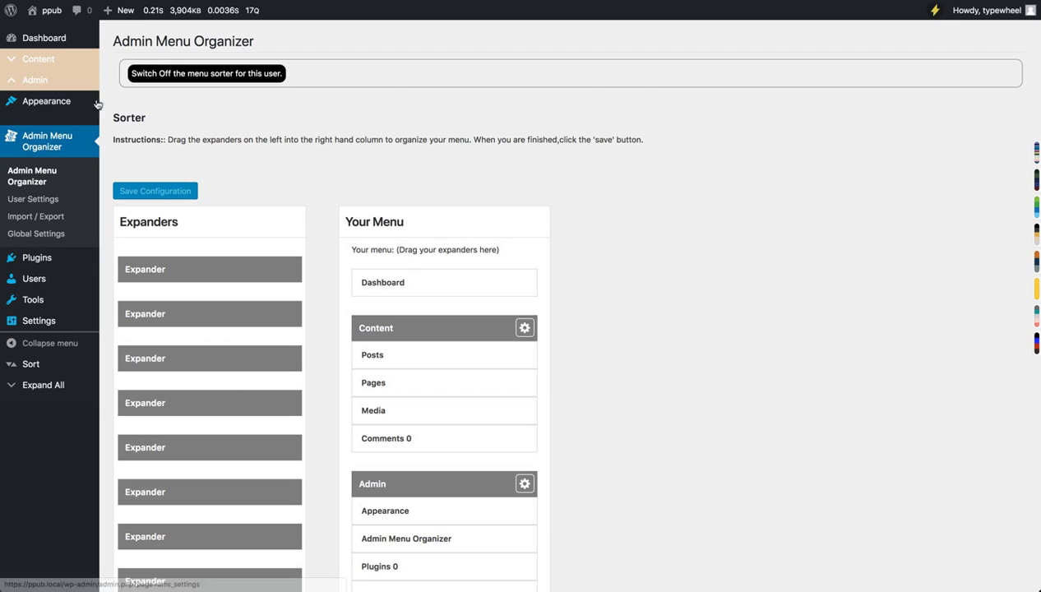
pyautogui.scroll(-3, 399, 428)
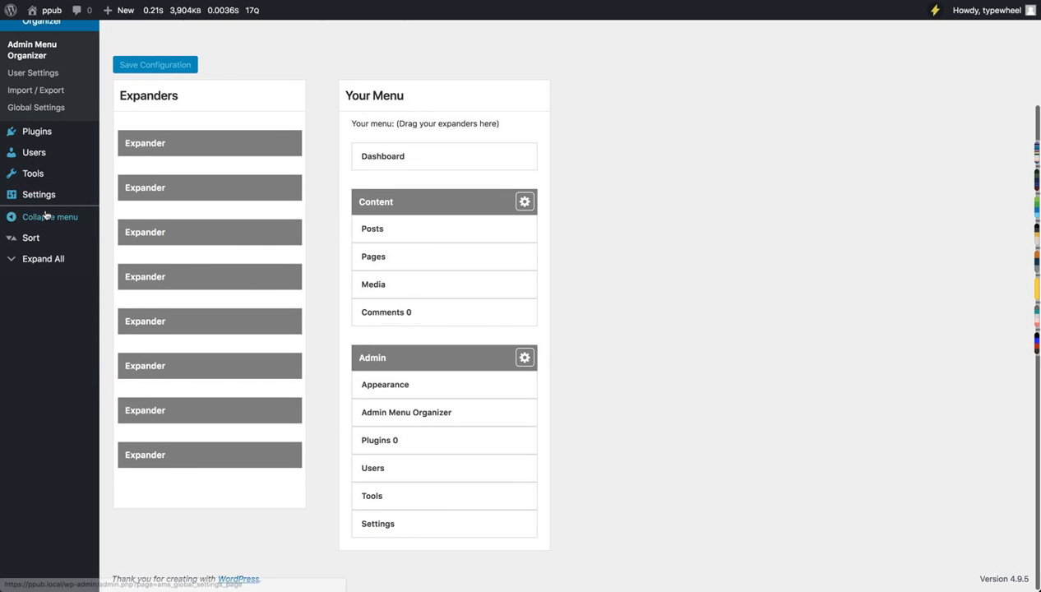
pyautogui.scroll(3, 279, 139)
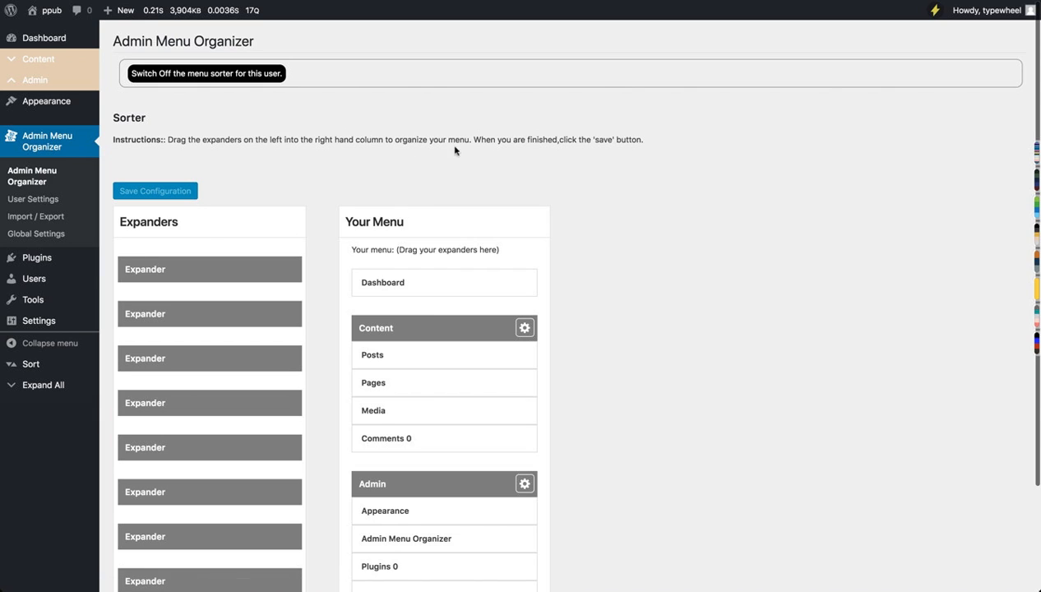
pyautogui.click(10, 84)
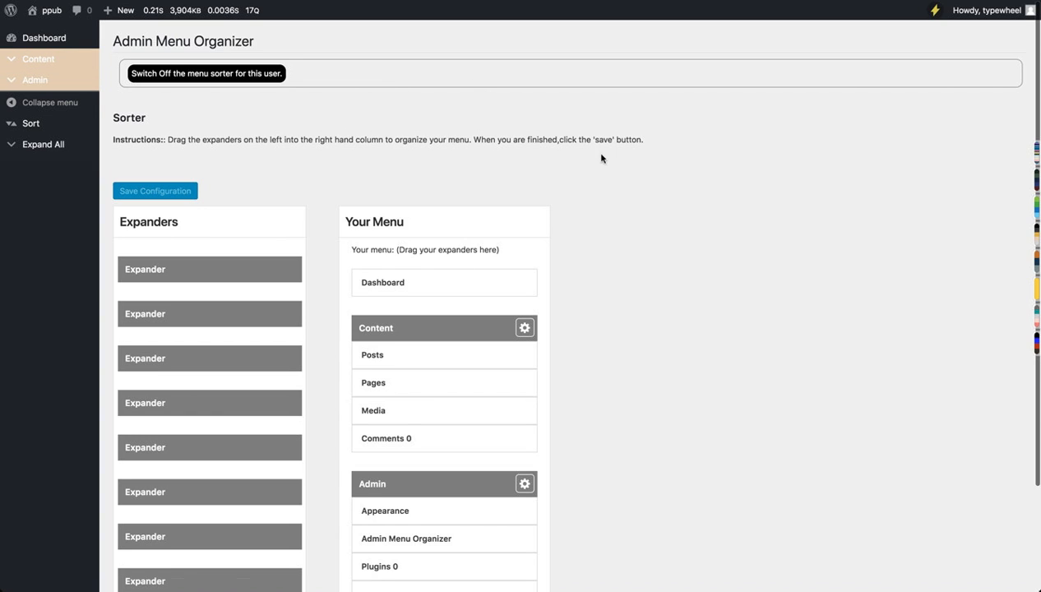
pyautogui.scroll(-3, 601, 158)
pyautogui.scroll(3, 581, 158)
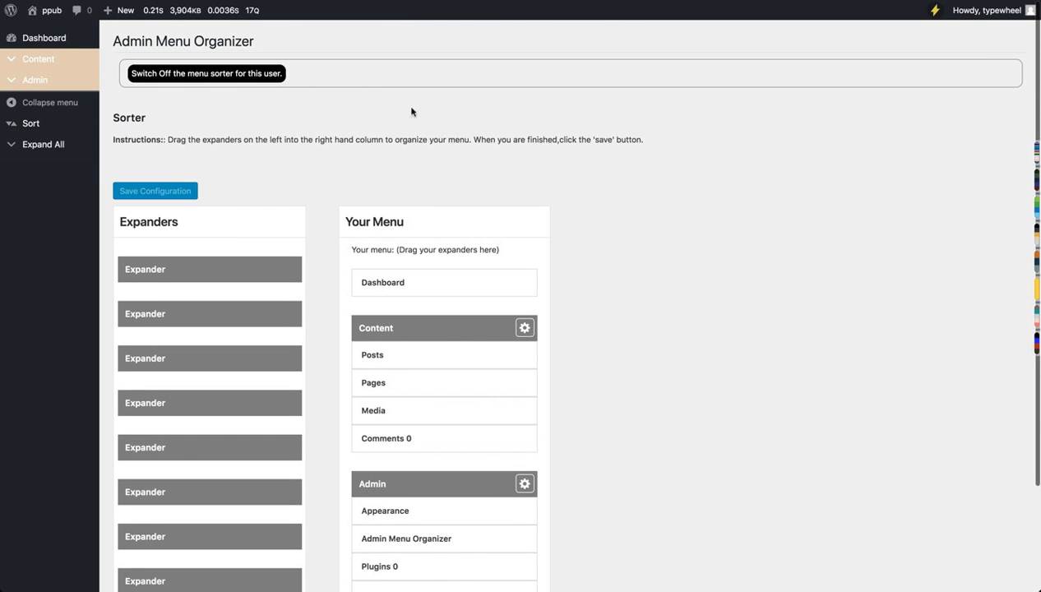